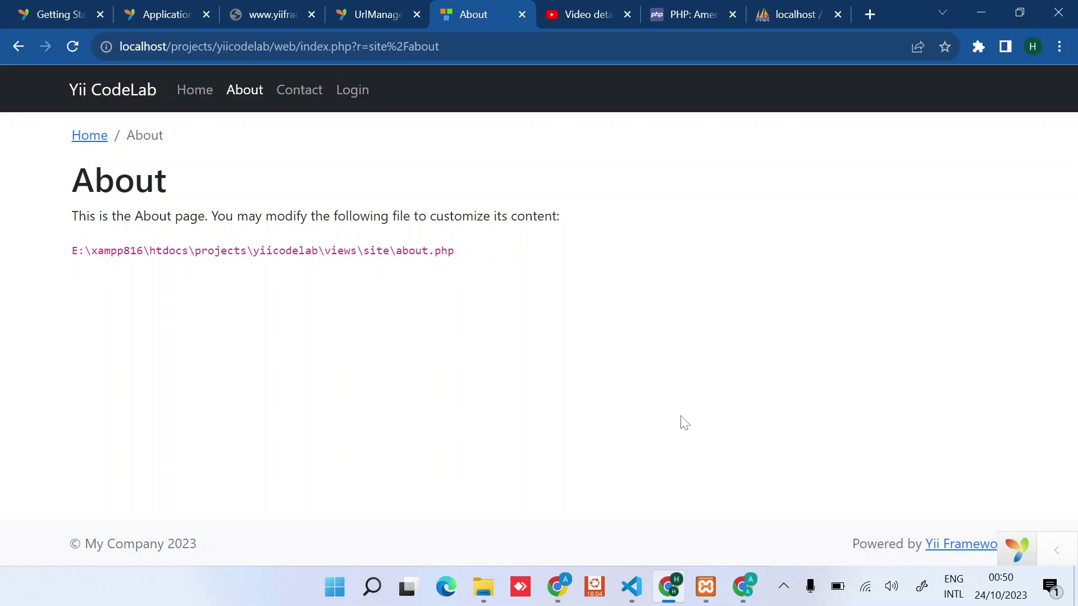
Select parts of the About page's address to inspect its index.php?r=site%2Fabout route
left_click(487, 46)
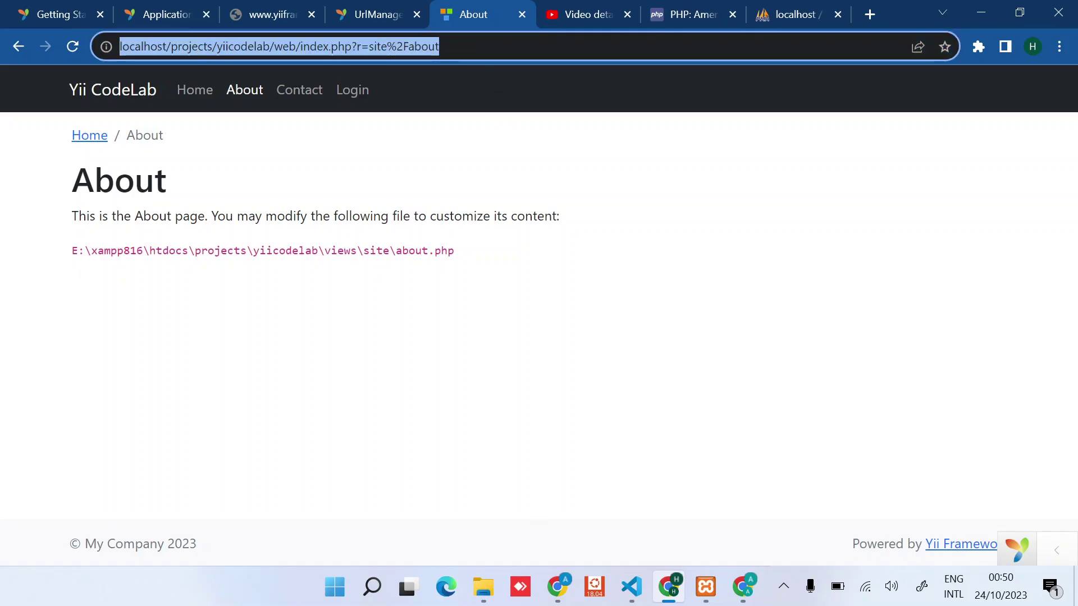
key("End")
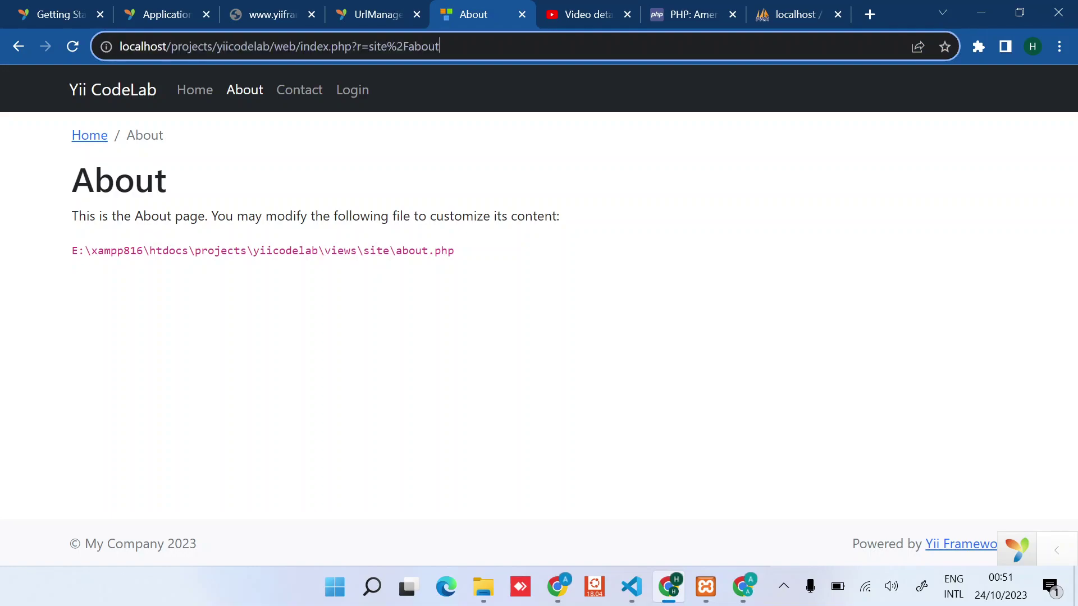
left_click_drag(440, 47, 301, 46)
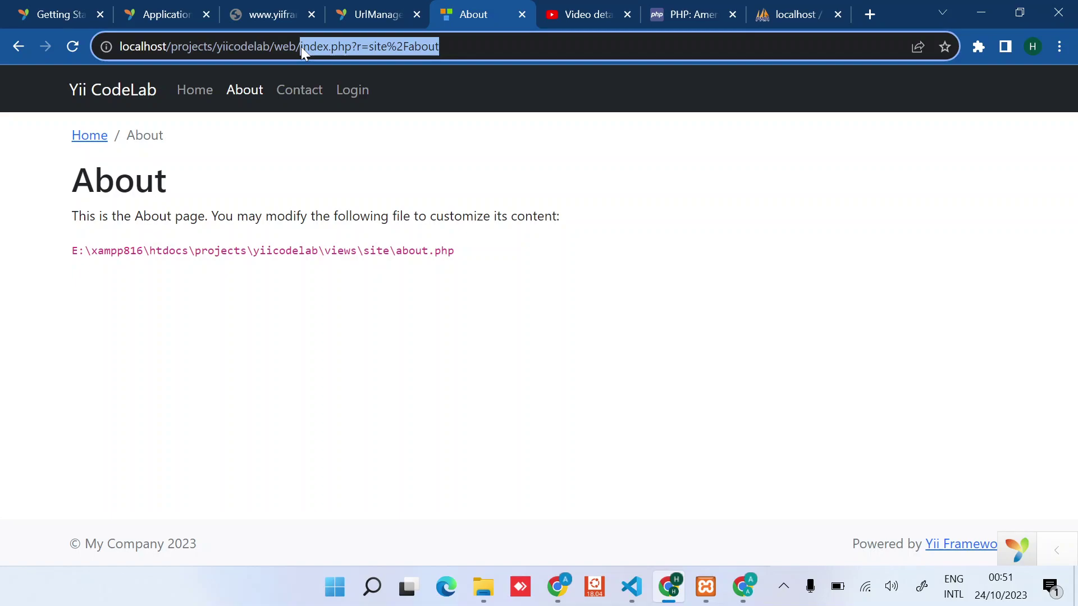
left_click(438, 47)
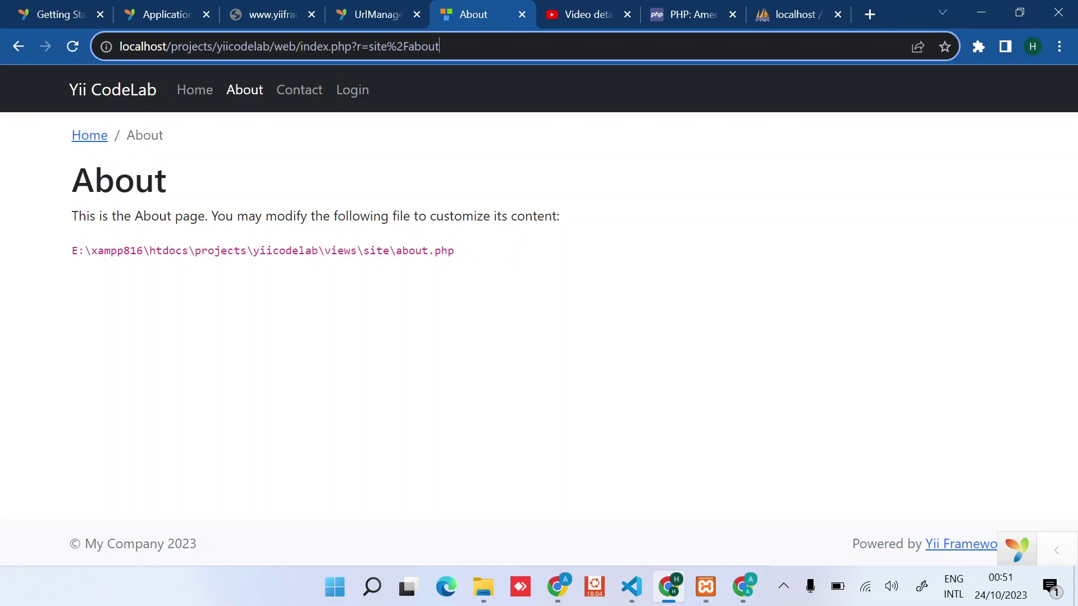
key("ctrl+shift+Left")
key("ctrl+shift+Left")
key("shift+Left")
key("shift+Left")
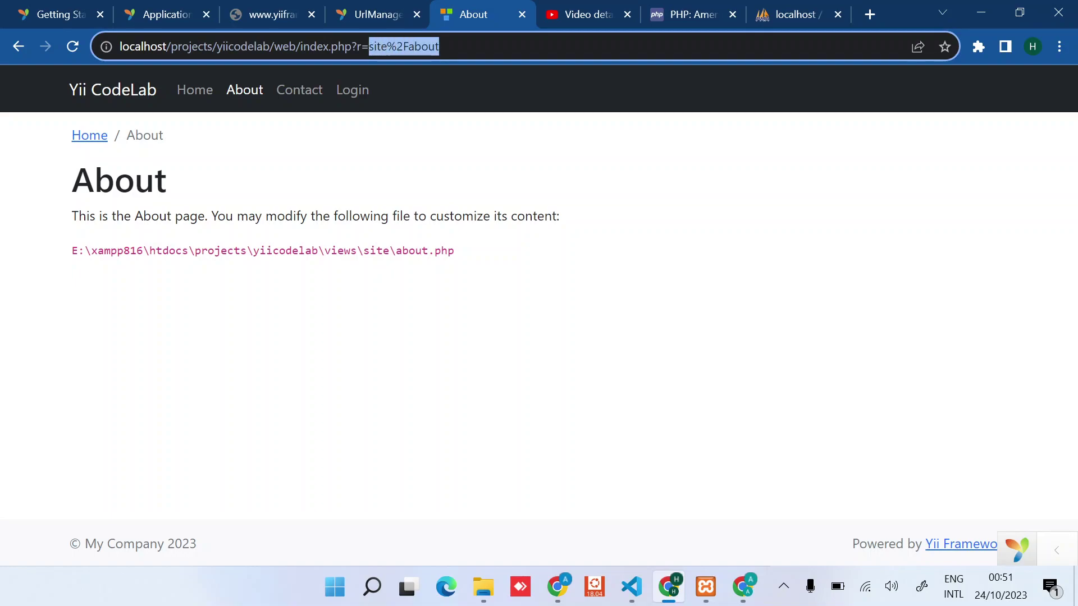
key("End")
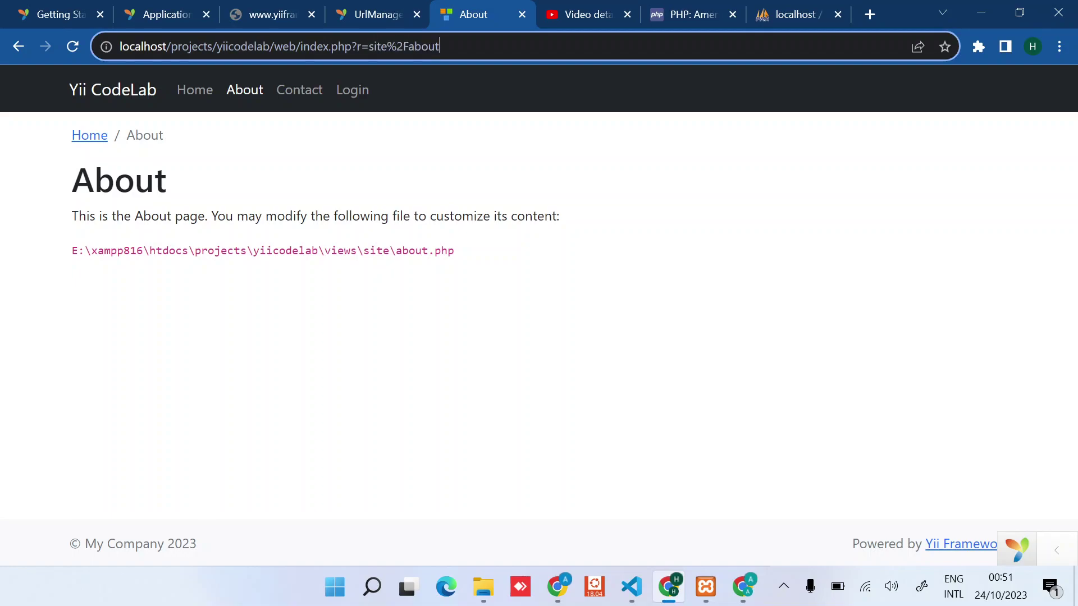
key("ctrl+shift+Left")
key("shift+Left")
key("shift+Left")
key("shift+Left")
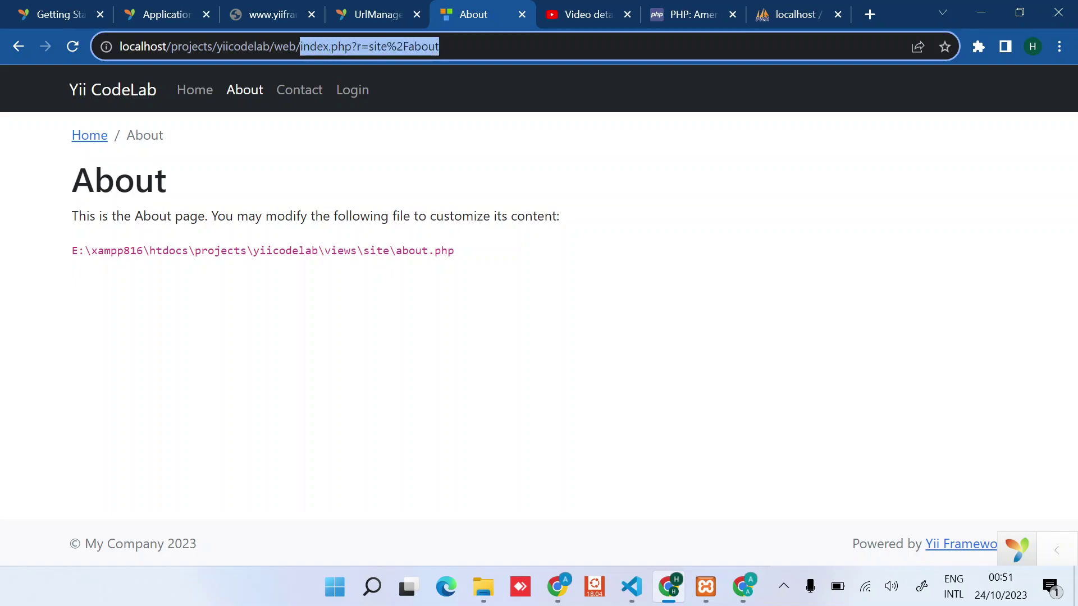
Leave the address unchanged and bring up the UrlManager reference, then preview the editor windows
left_click(453, 120)
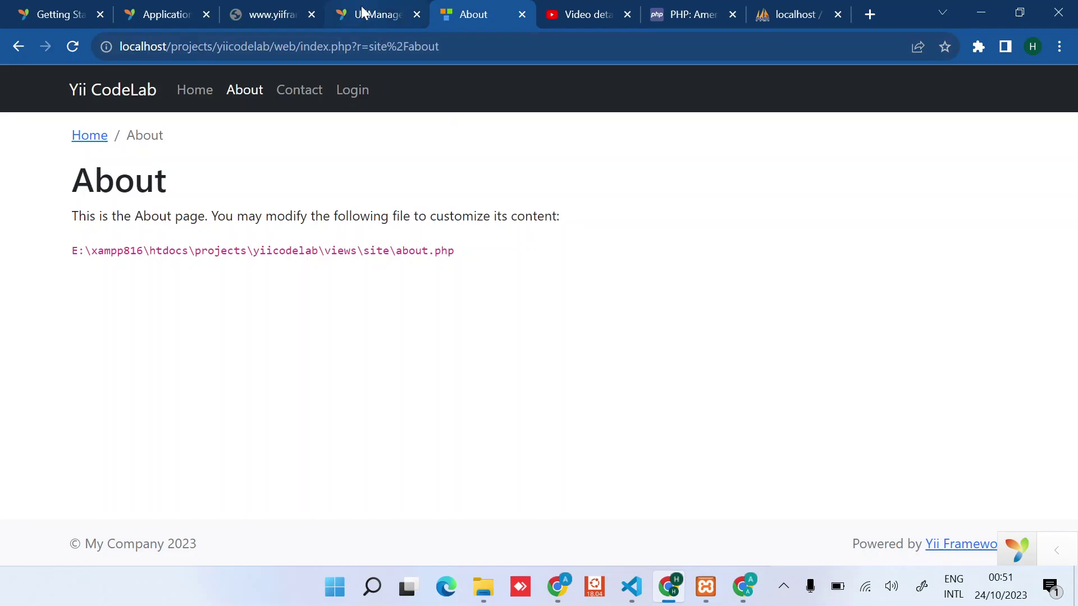
left_click(364, 15)
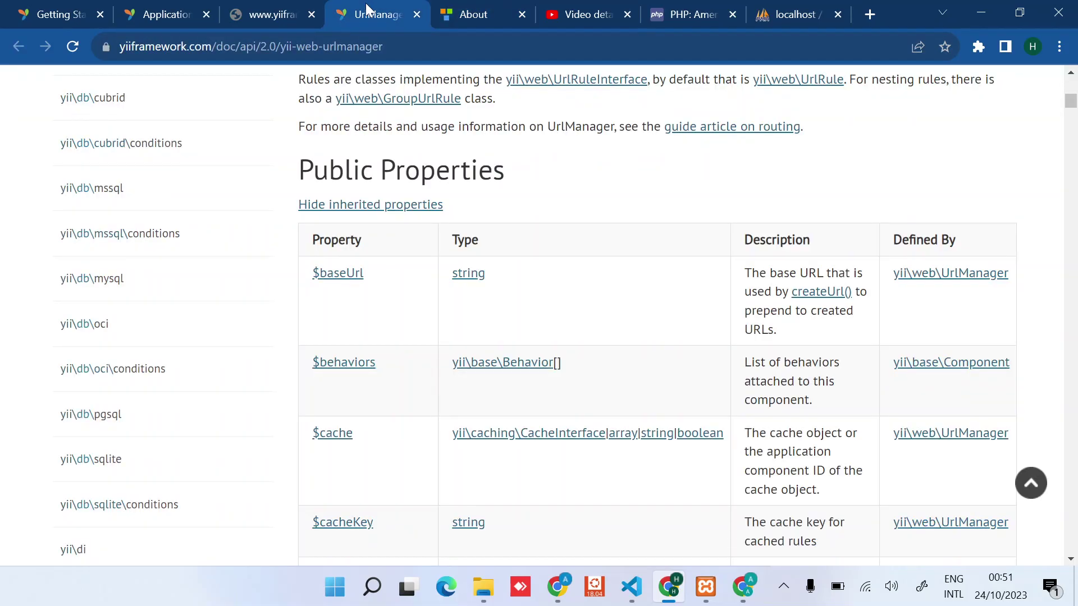
scroll(540, 219, "up", 3)
scroll(539, 219, "up", 2)
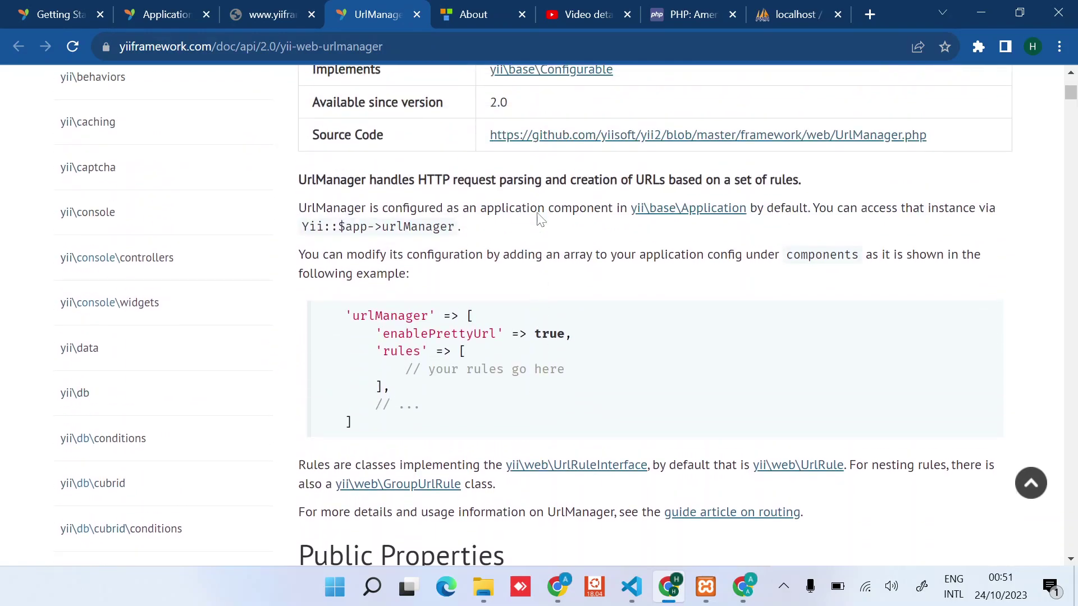
scroll(539, 219, "up", 2)
scroll(540, 220, "down", 1)
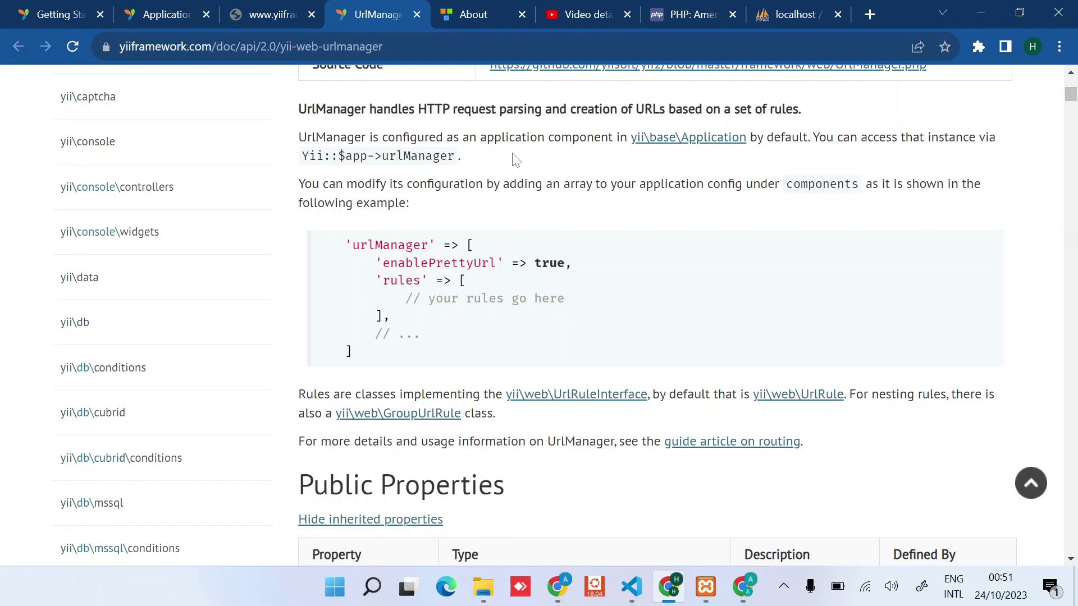
scroll(638, 263, "down", 1)
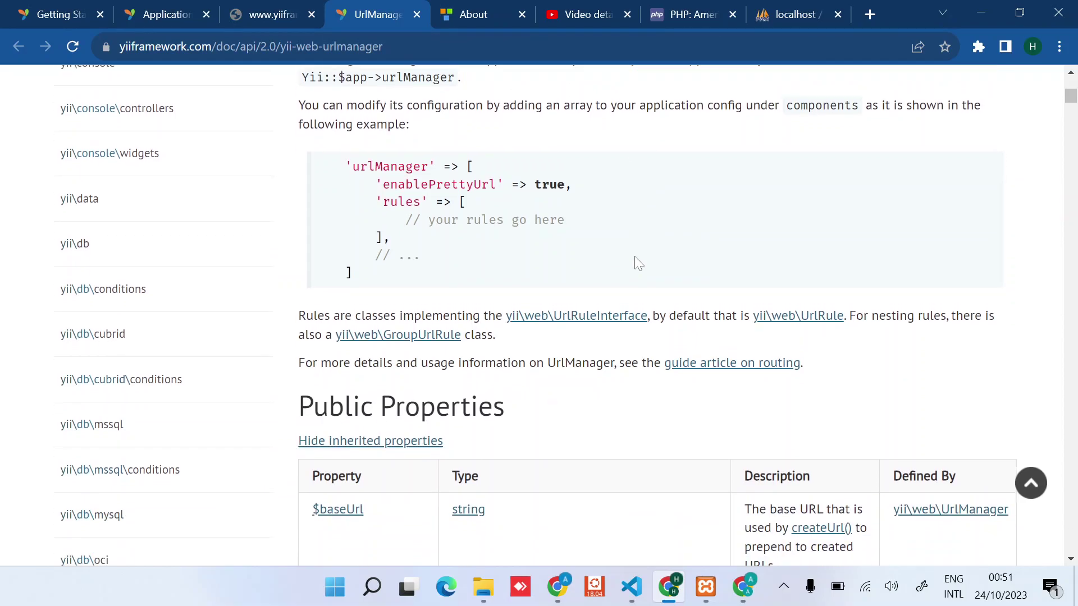
left_click(631, 586)
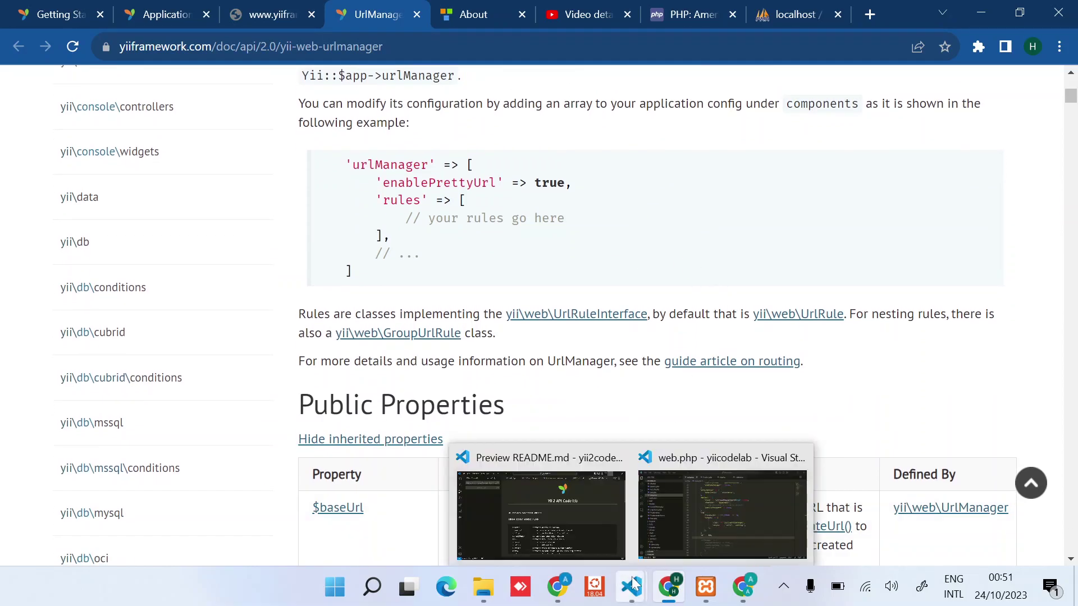
Remove the comment markers around the urlManager block in config/web.php and save
left_click(695, 494)
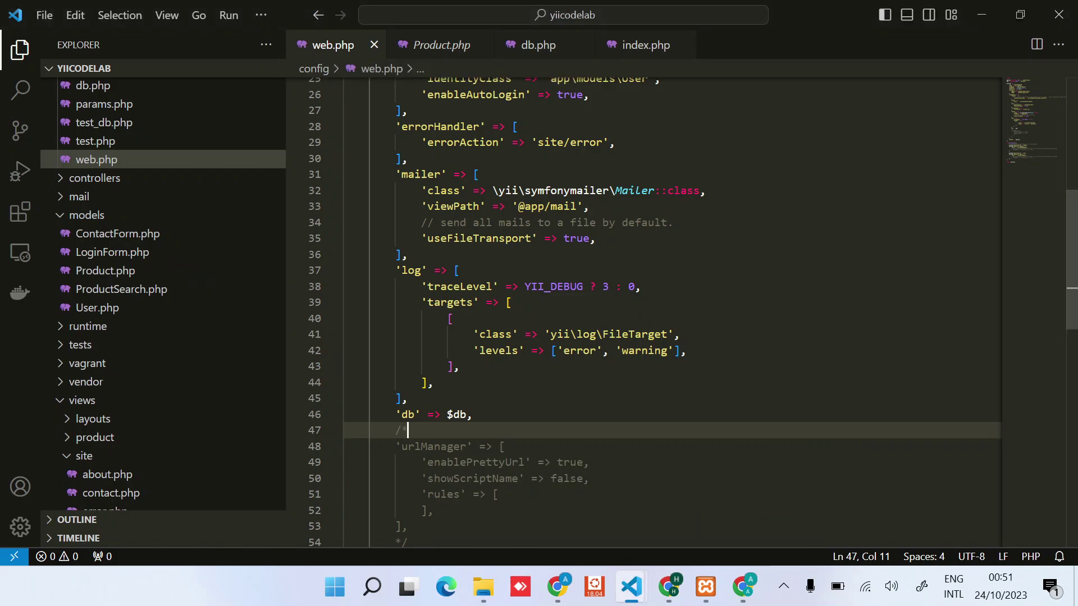
scroll(637, 337, "up", 1)
scroll(178, 203, "up", 3)
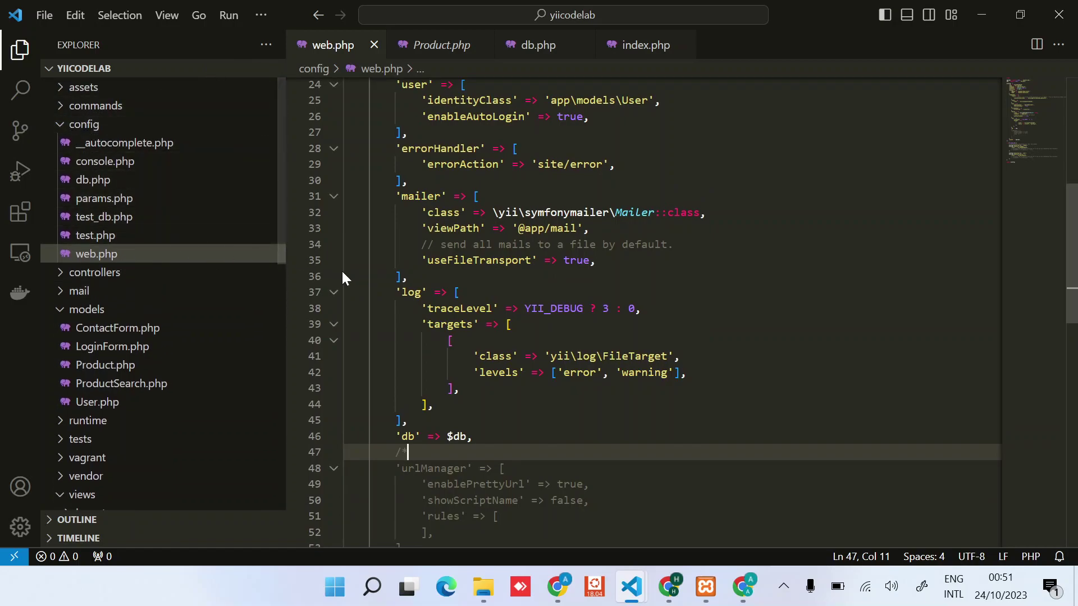
scroll(638, 337, "down", 3)
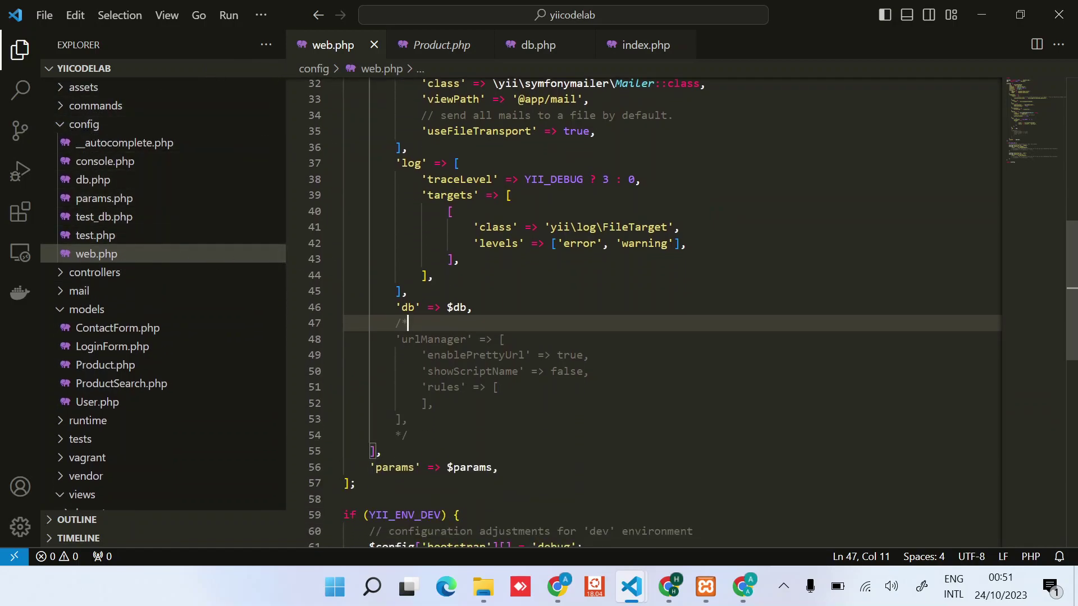
left_click(410, 434)
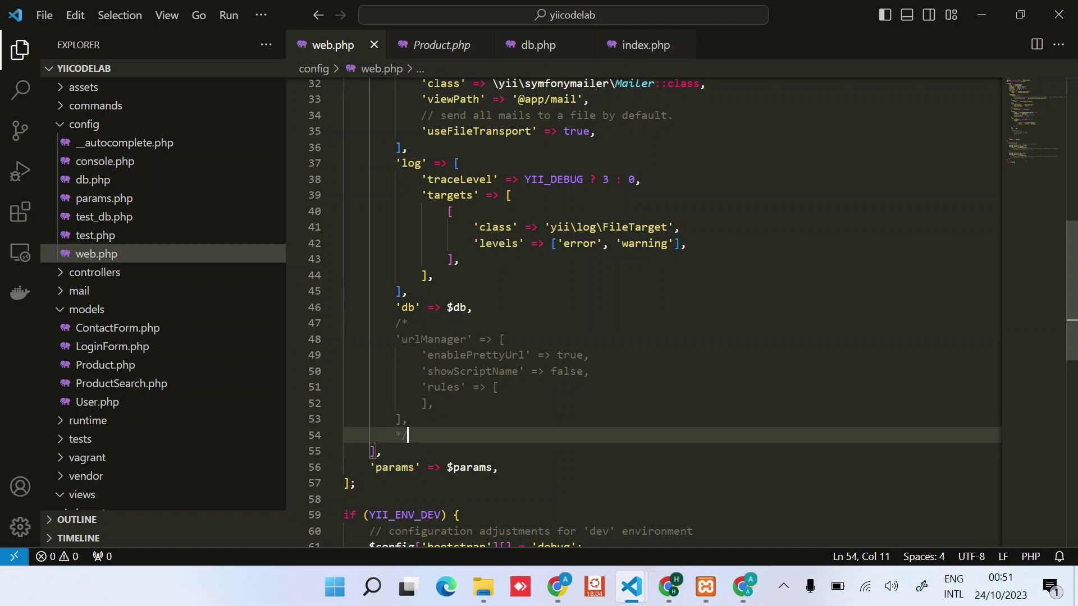
key("BackSpace")
key("BackSpace")
left_click(410, 323)
key("BackSpace")
key("BackSpace")
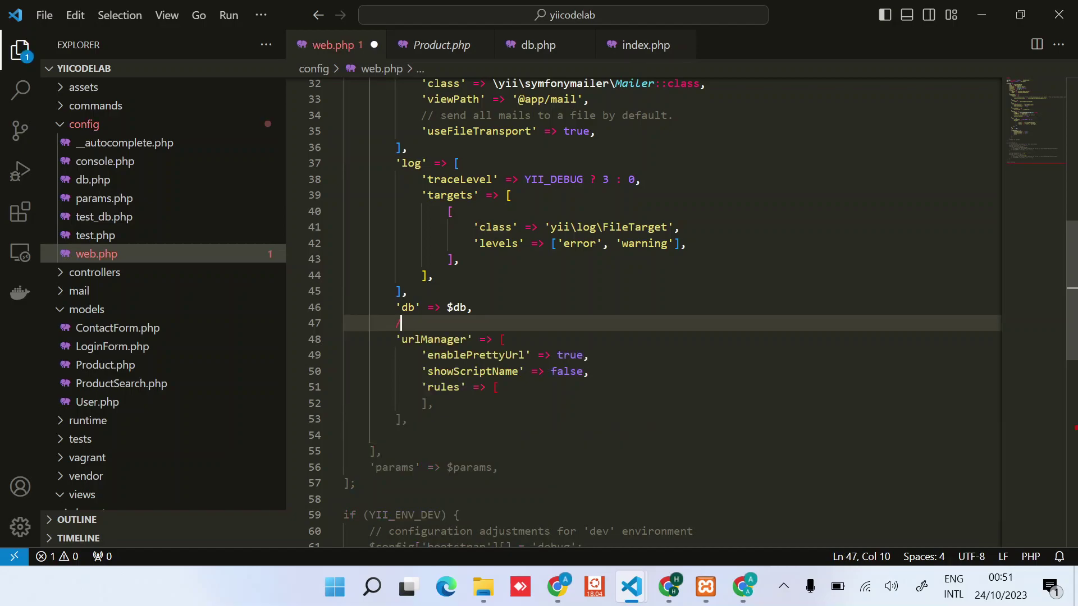
key("ctrl+s")
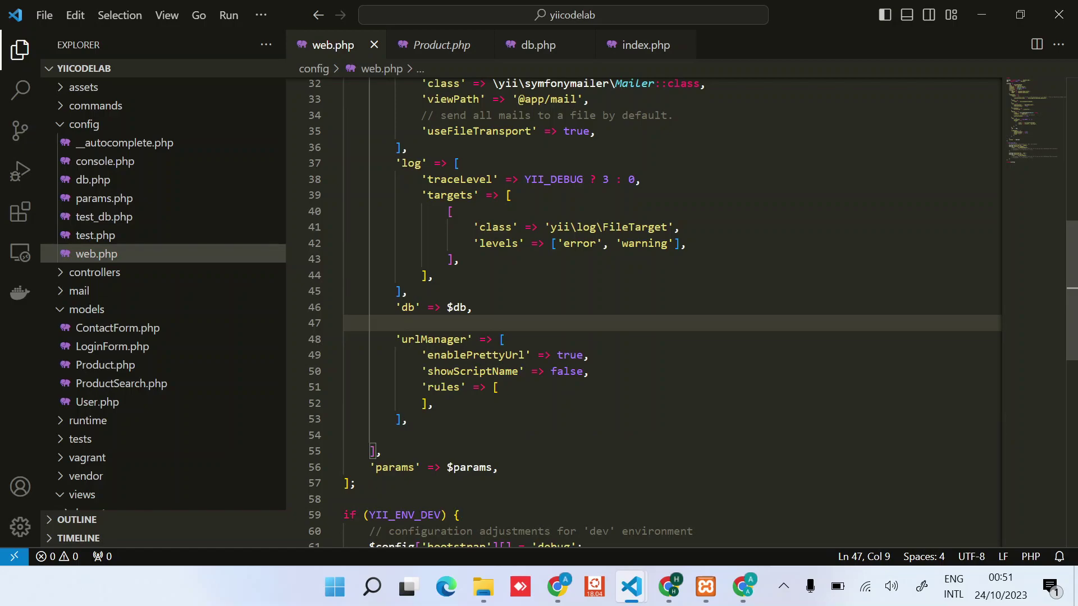
Review the enablePrettyUrl true and showScriptName false lines inside urlManager
left_click_drag(588, 370, 421, 354)
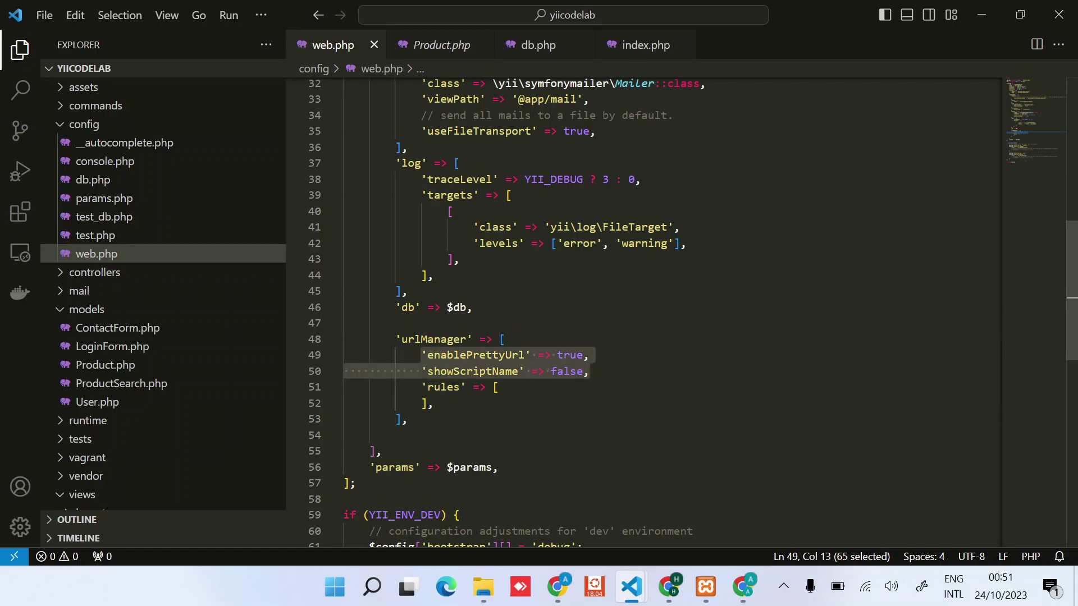
double_click(471, 370)
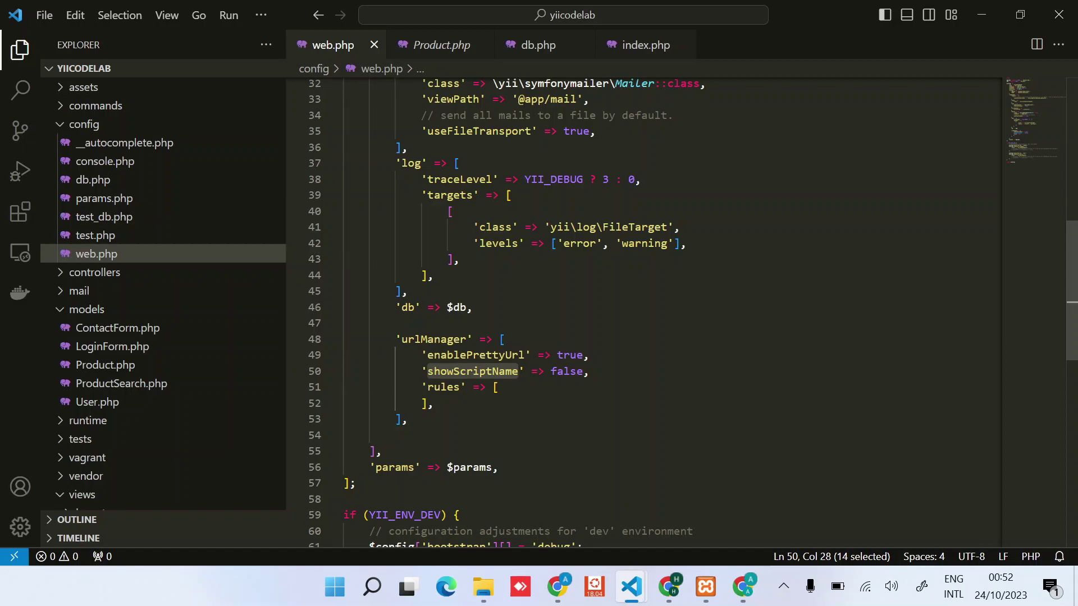
left_click(598, 371)
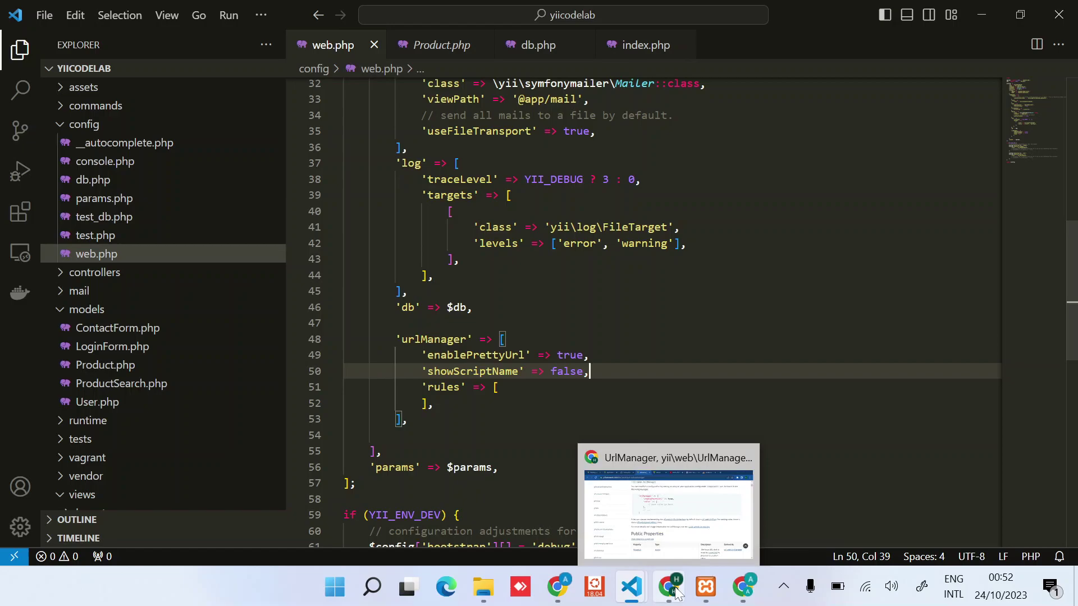
Highlight the enablePrettyUrl and showScriptName property descriptions in the UrlManager docs
left_click(672, 588)
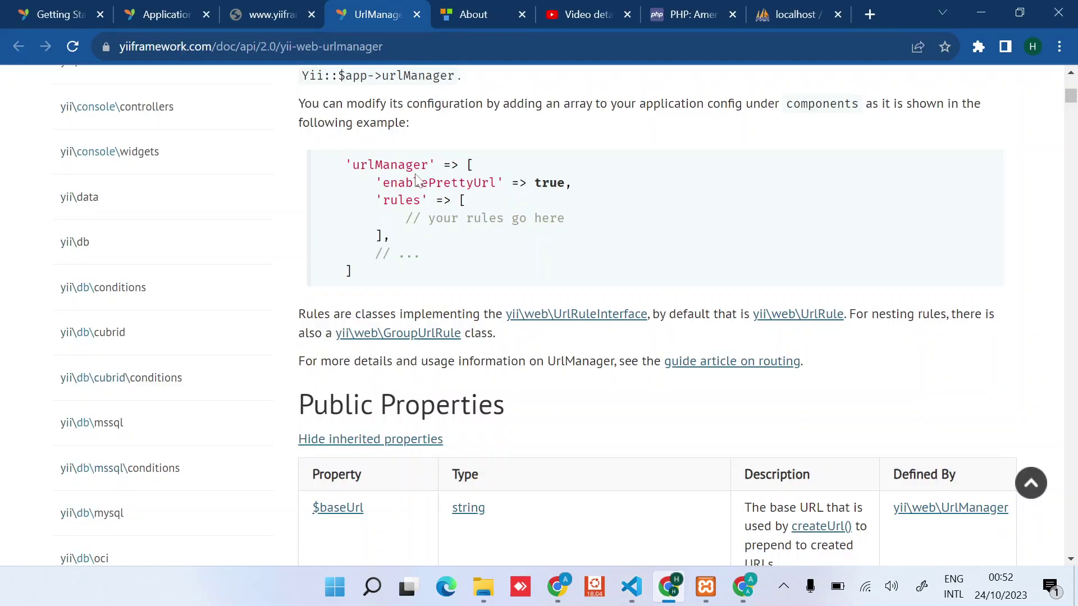
scroll(420, 181, "down", 3)
scroll(419, 181, "down", 3)
scroll(419, 180, "down", 3)
scroll(415, 180, "down", 1)
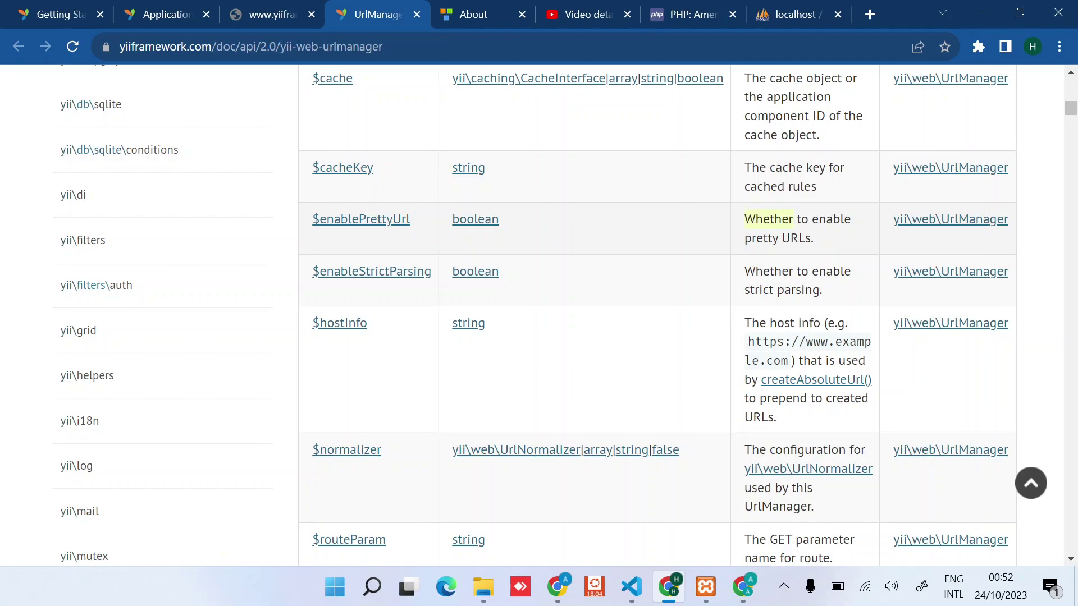
left_click_drag(745, 219, 838, 252)
scroll(710, 252, "down", 3)
scroll(710, 253, "down", 3)
scroll(710, 253, "down", 3)
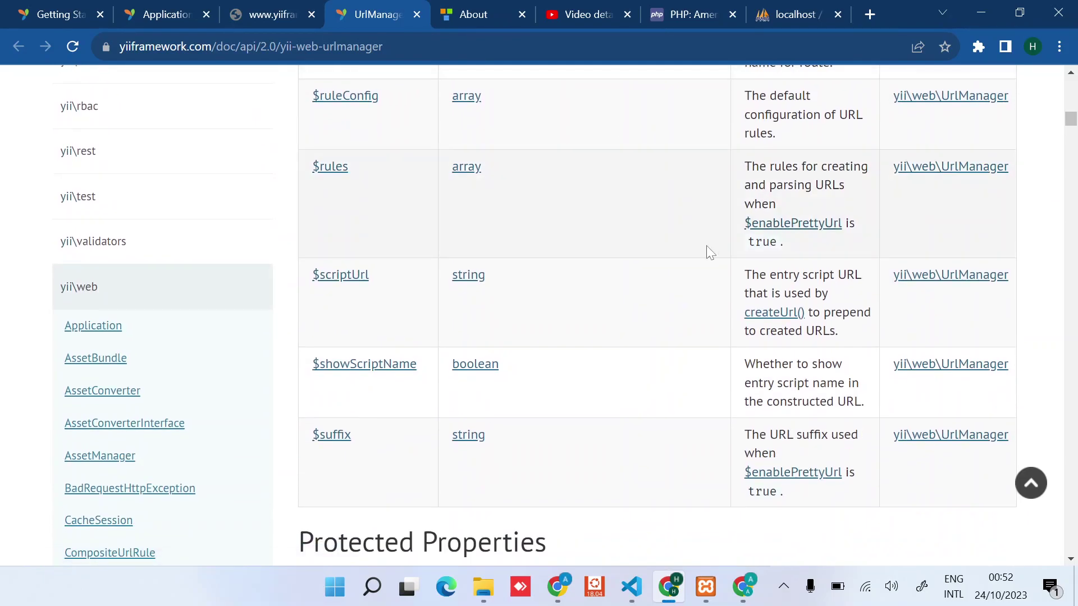
scroll(709, 252, "down", 2)
scroll(710, 253, "down", 1)
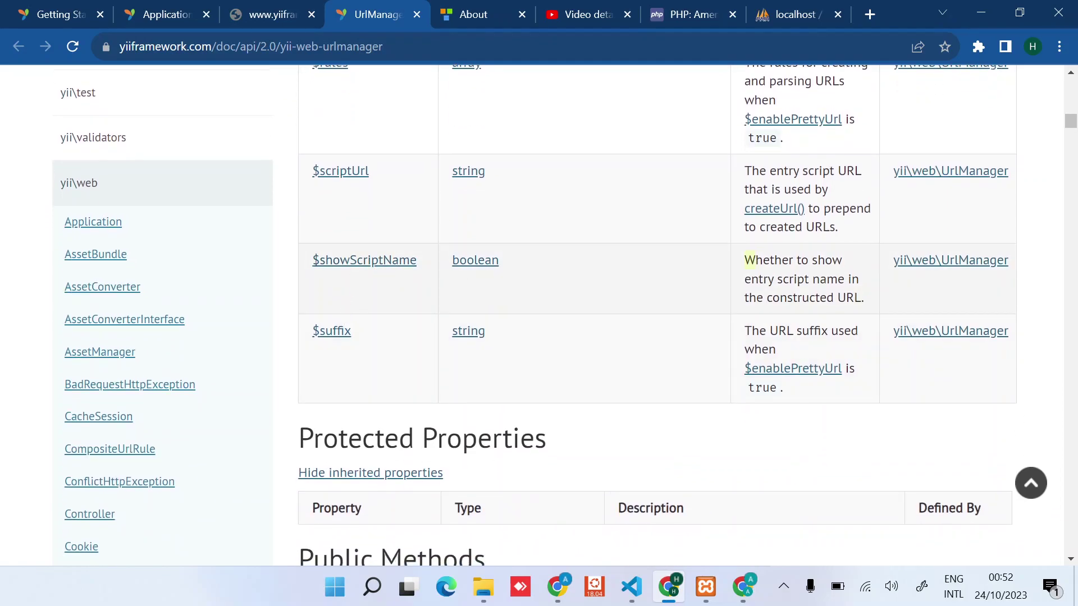
left_click_drag(833, 264, 828, 281)
scroll(690, 544, "up", 1)
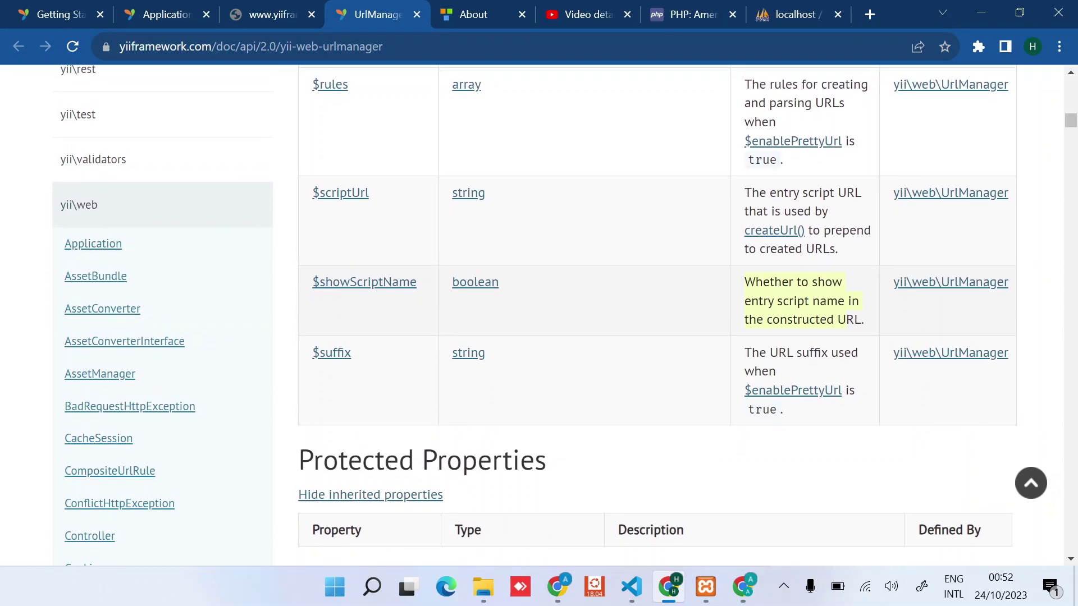
Return to web.php with the cursor on the blank line above urlManager
left_click(631, 587)
left_click(671, 524)
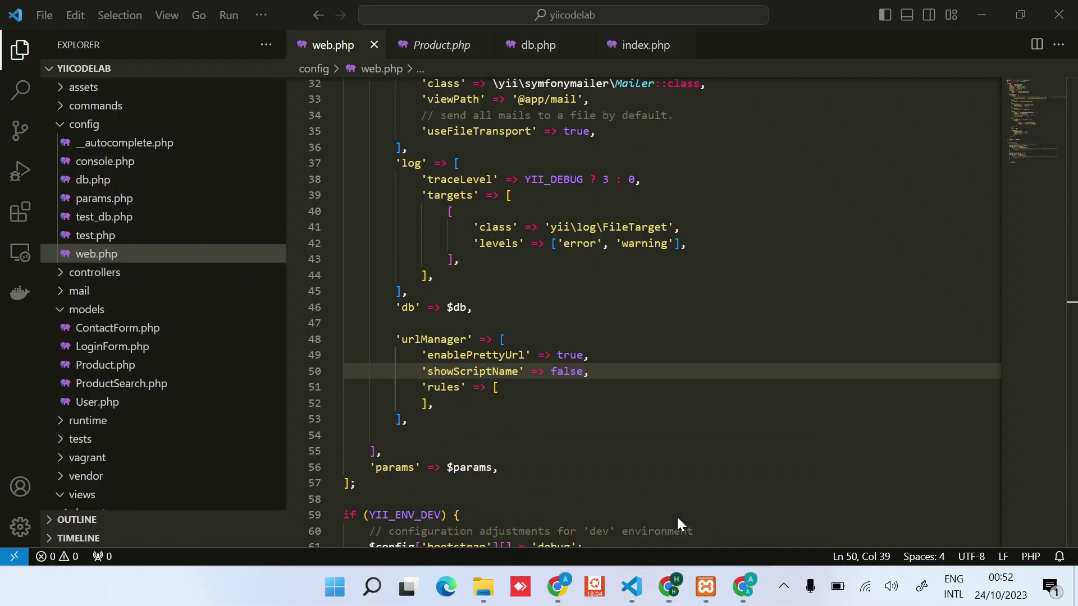
key("Up")
key("Up")
key("Up")
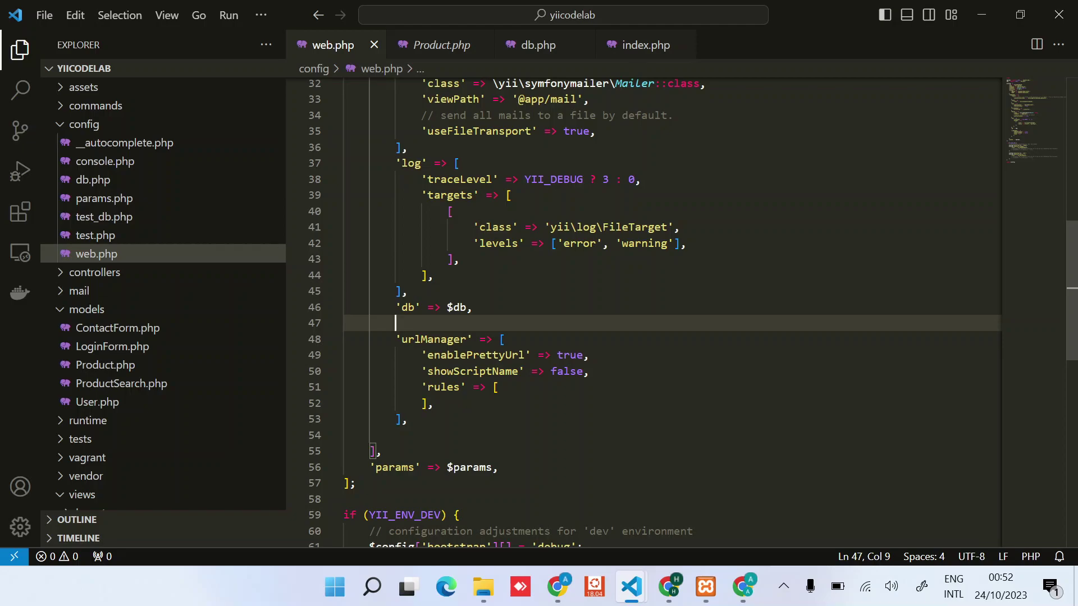
Reload the local Yii CodeLab app so the new urlManager config takes effect
left_click(669, 587)
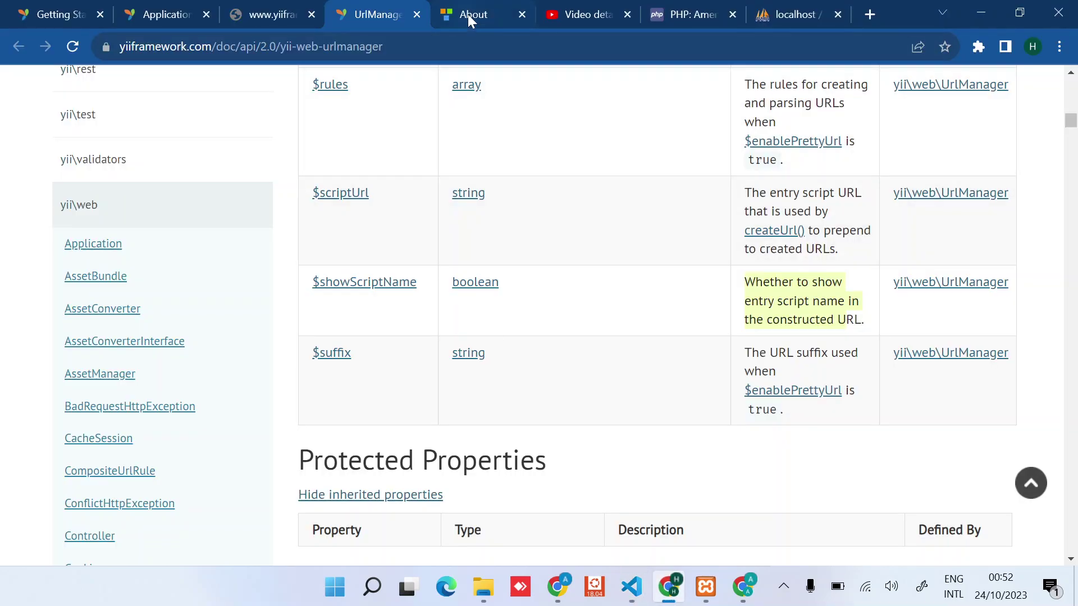
left_click(471, 14)
left_click(437, 49)
key("Return")
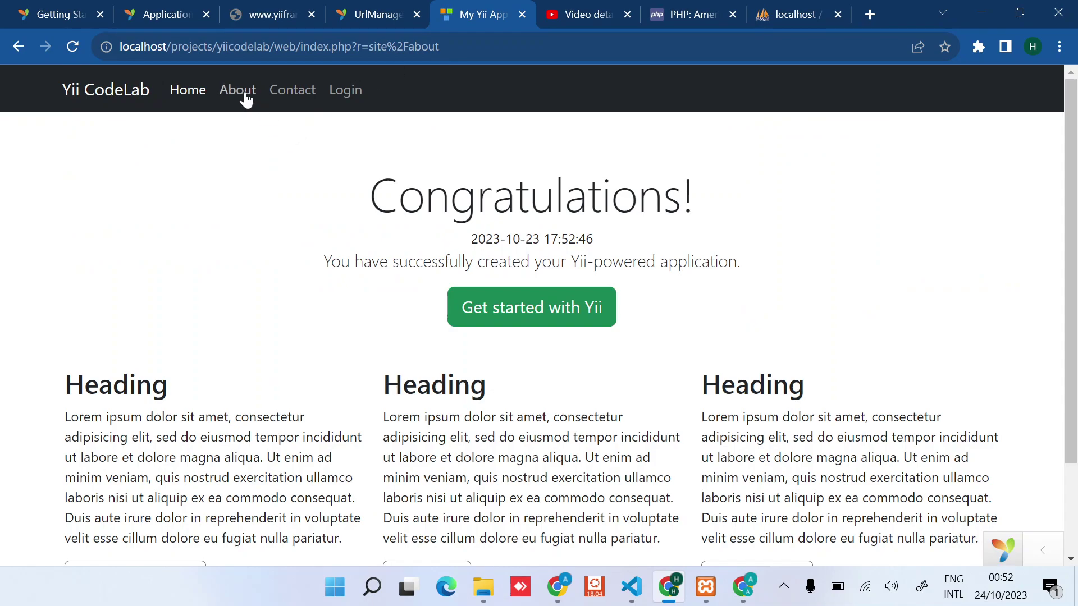
Open the About page and select its pretty address yiicodelab/web/site/about
left_click(240, 91)
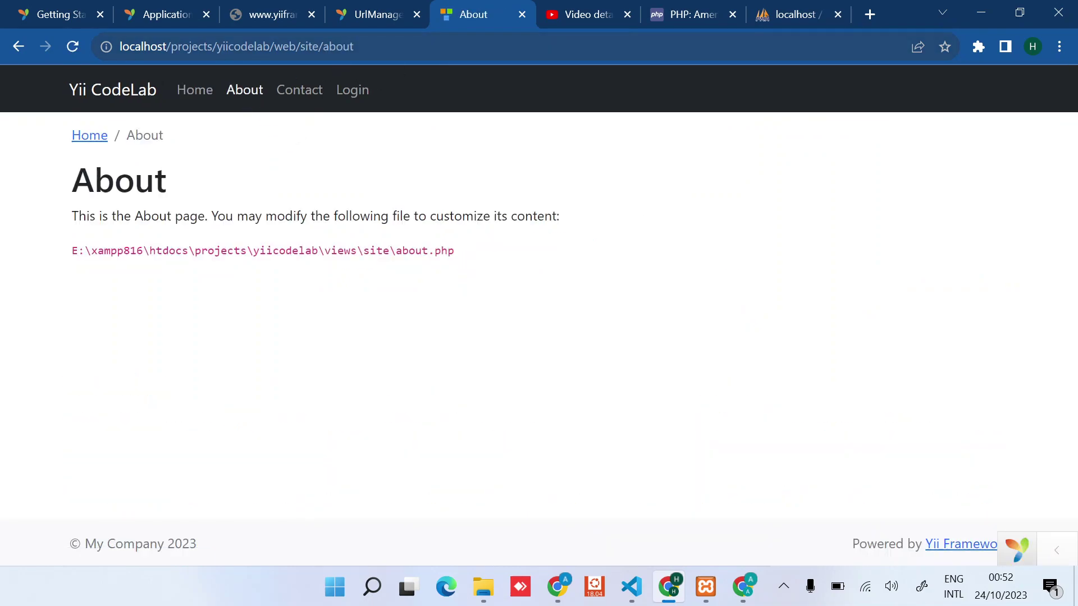
left_click(253, 47)
key("End")
key("shift+Left")
key("shift+Left")
key("shift+Left")
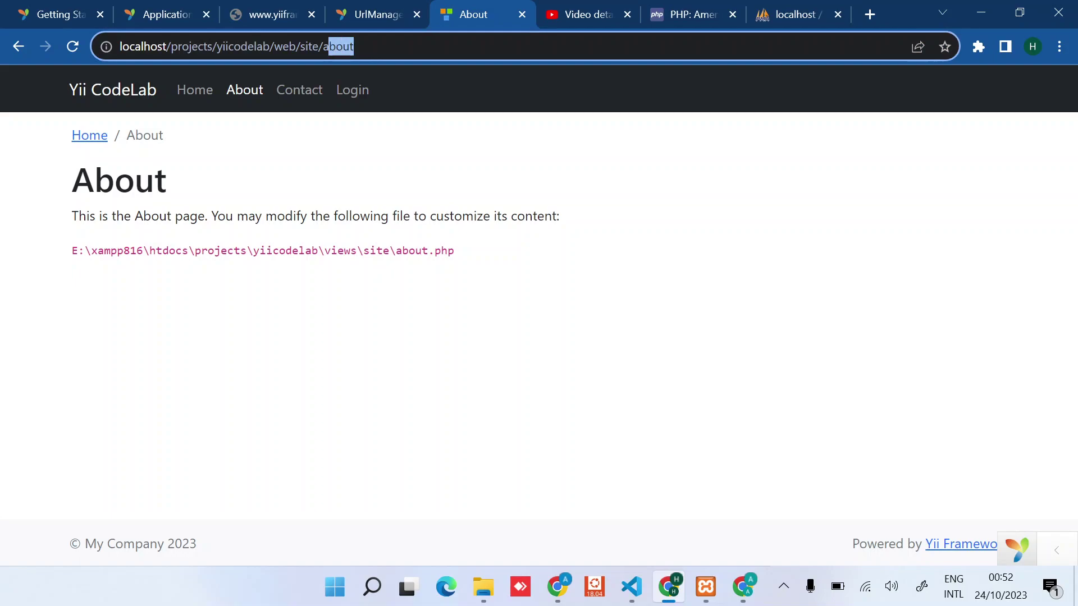
key("shift+Left")
key("shift+Left")
key("shift+Left")
key("shift+Left")
key("End")
key("ctrl+shift+Left")
key("ctrl+shift+Left")
key("ctrl+shift+Left")
key("ctrl+shift+Left")
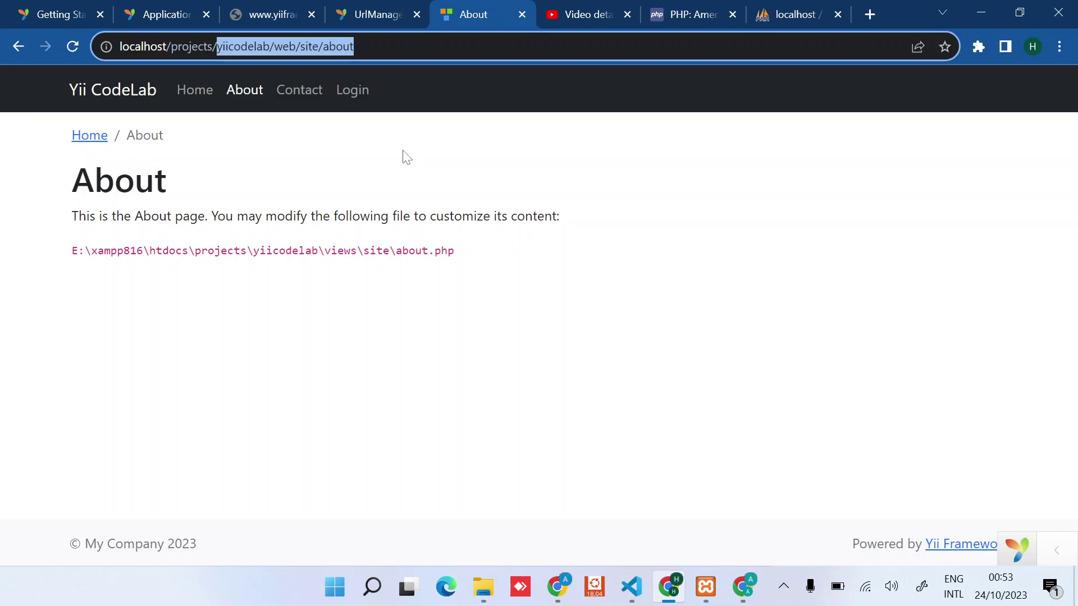
Go back to the UrlManager reference tab in the Yii Framework docs
left_click(370, 12)
scroll(568, 188, "up", 4)
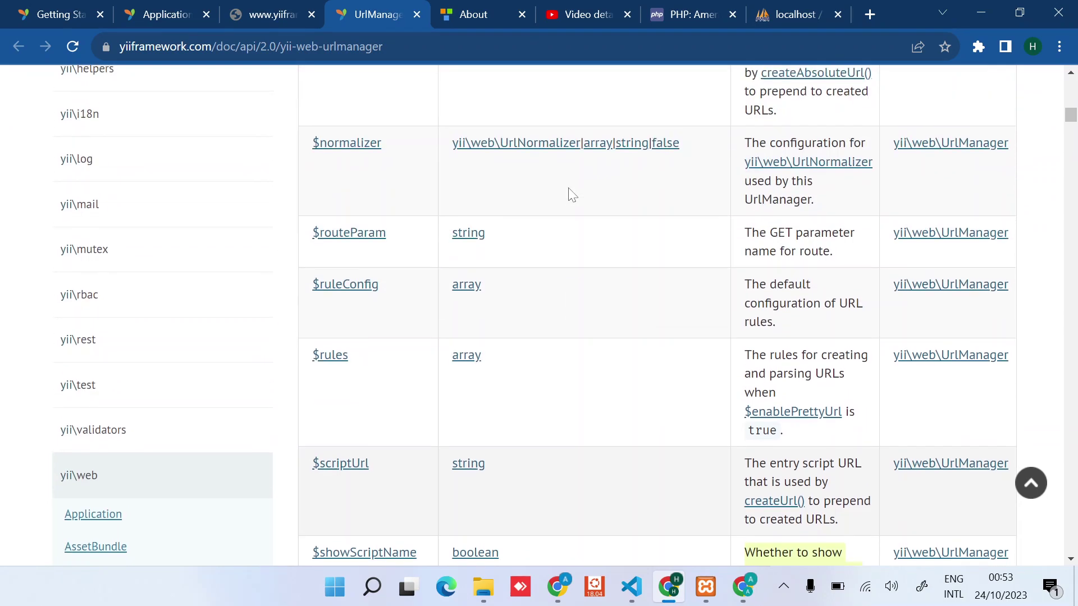
scroll(569, 188, "up", 4)
scroll(569, 195, "up", 4)
scroll(569, 196, "up", 3)
scroll(505, 210, "up", 4)
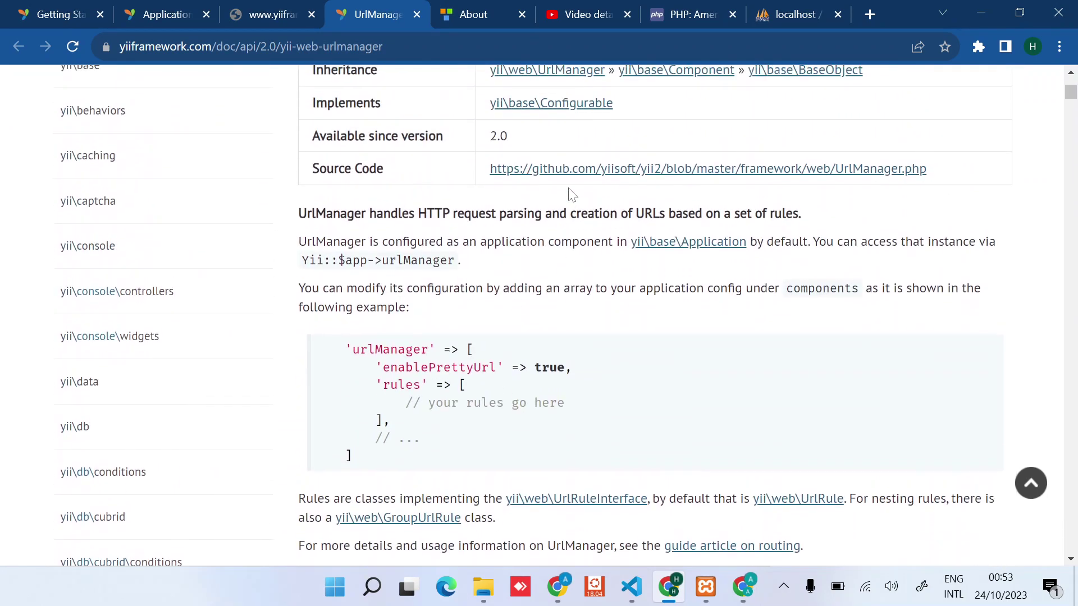
scroll(482, 233, "down", 2)
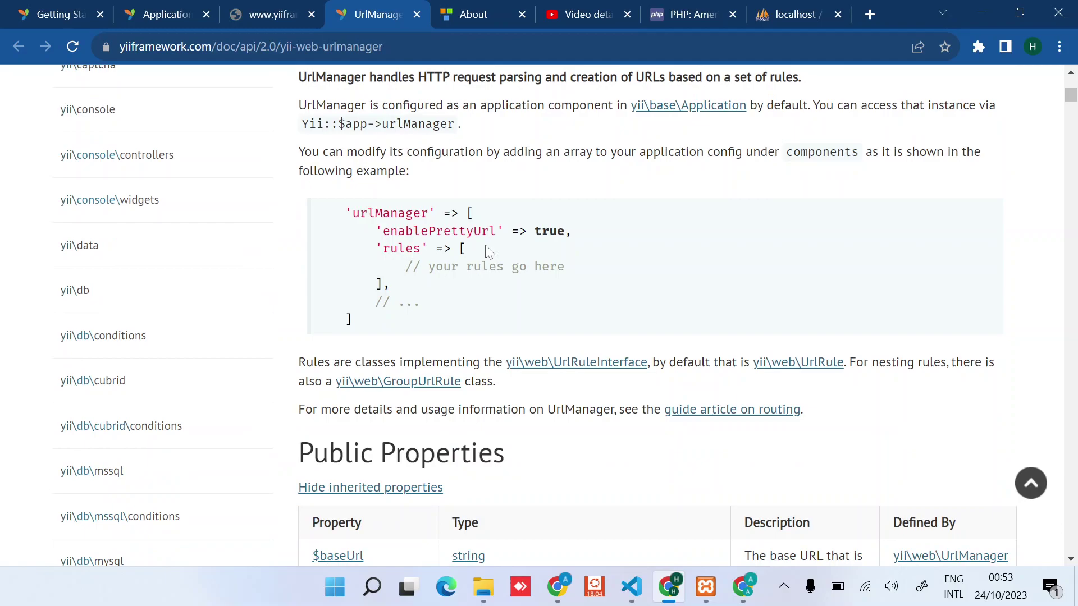
scroll(487, 251, "down", 5)
scroll(488, 251, "down", 2)
scroll(487, 251, "down", 4)
scroll(487, 251, "down", 2)
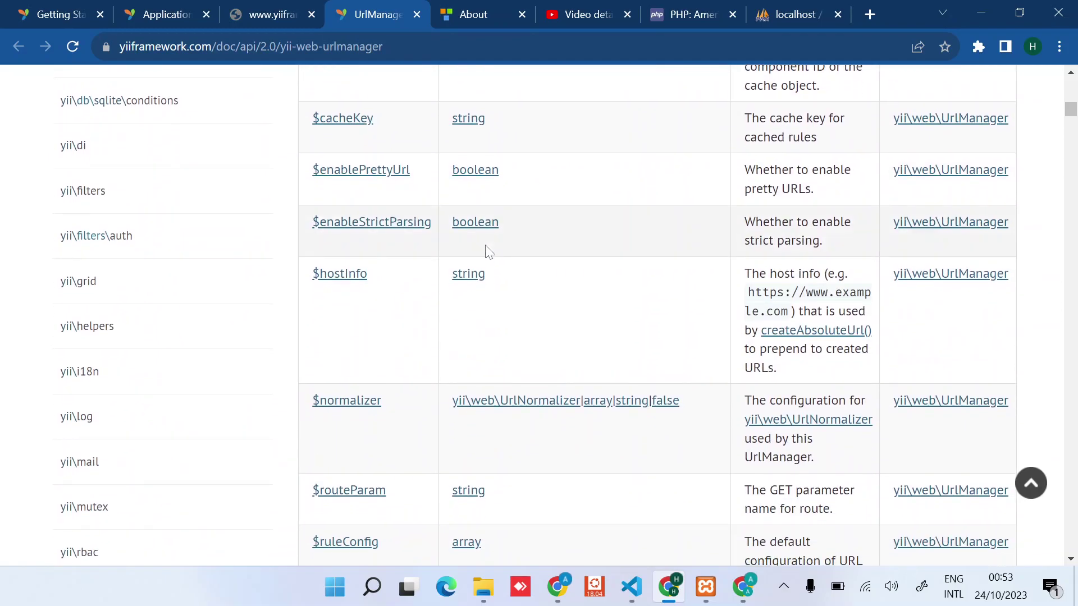
scroll(486, 251, "down", 1)
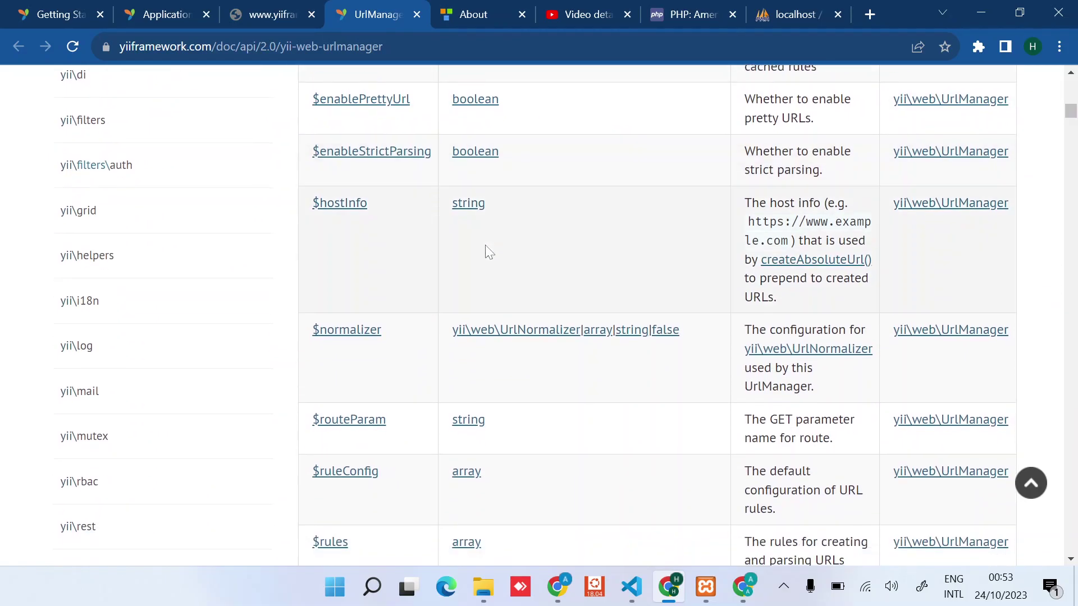